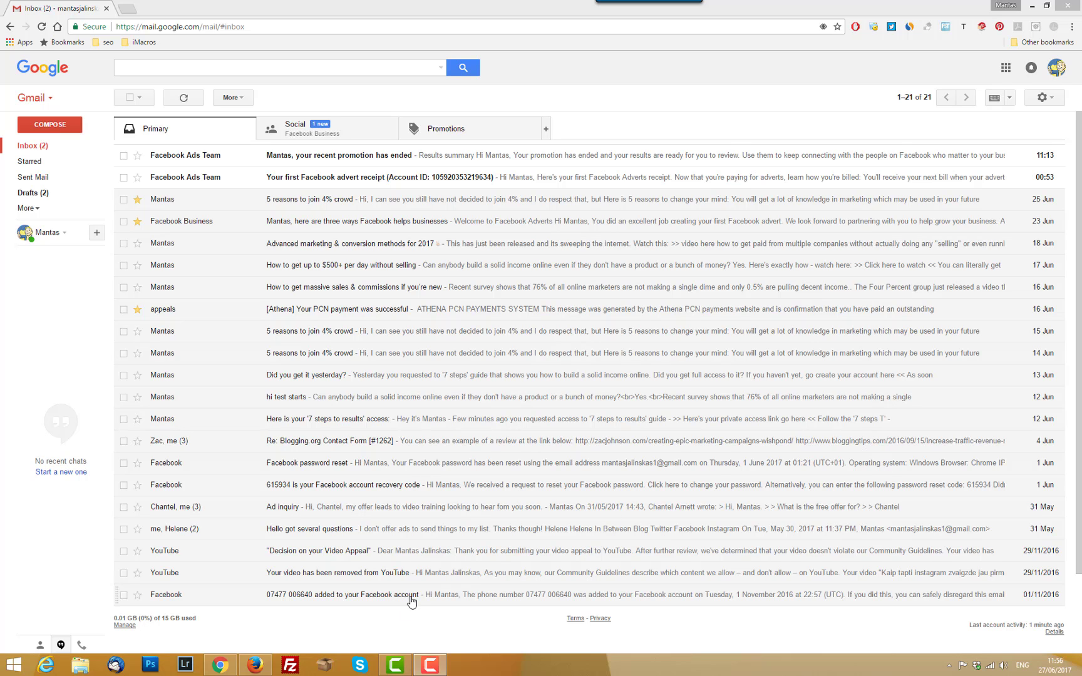
# - Load mailchimp.com in Firefox and sign in with the saved login
pyautogui.moveTo(246, 671)
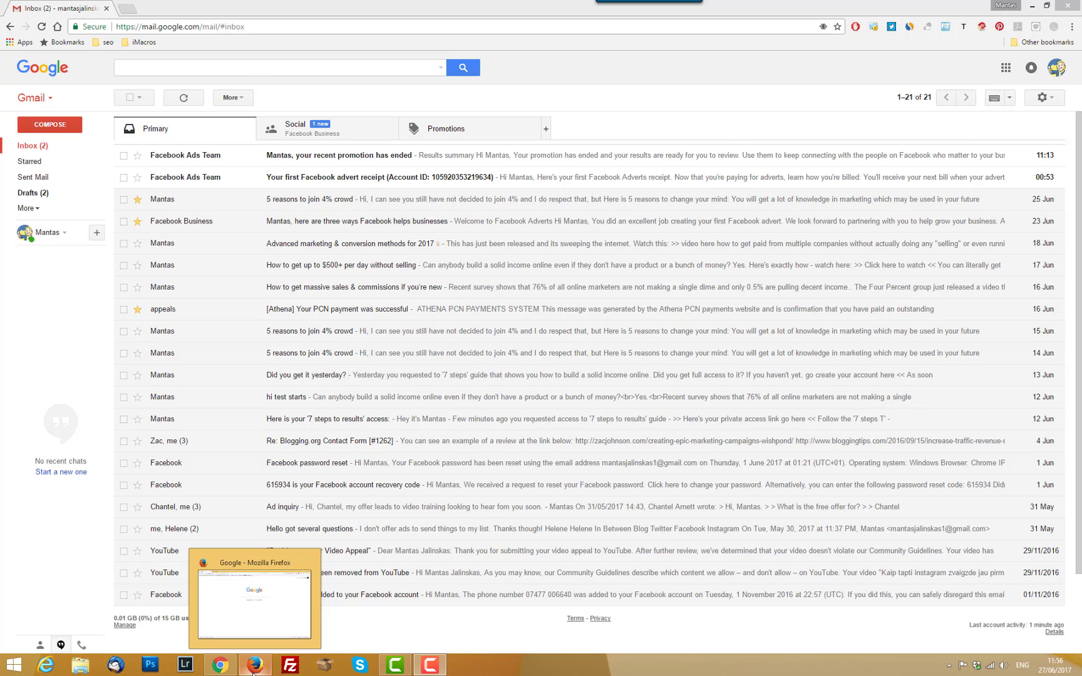
pyautogui.click(251, 670)
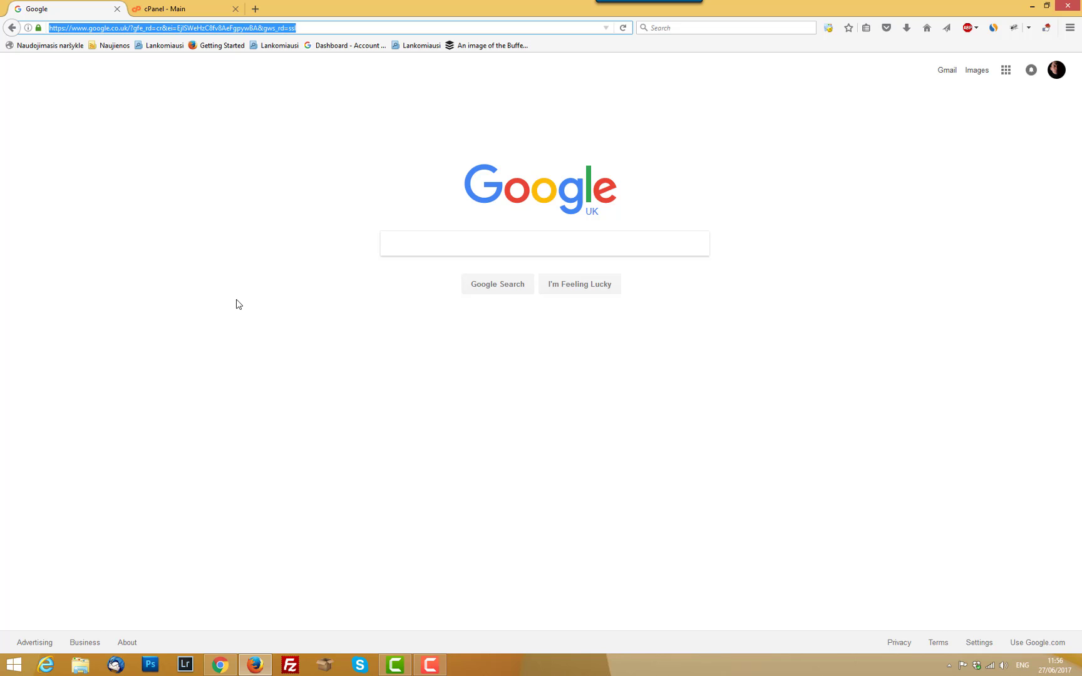
pyautogui.write('mailchimp.com/')
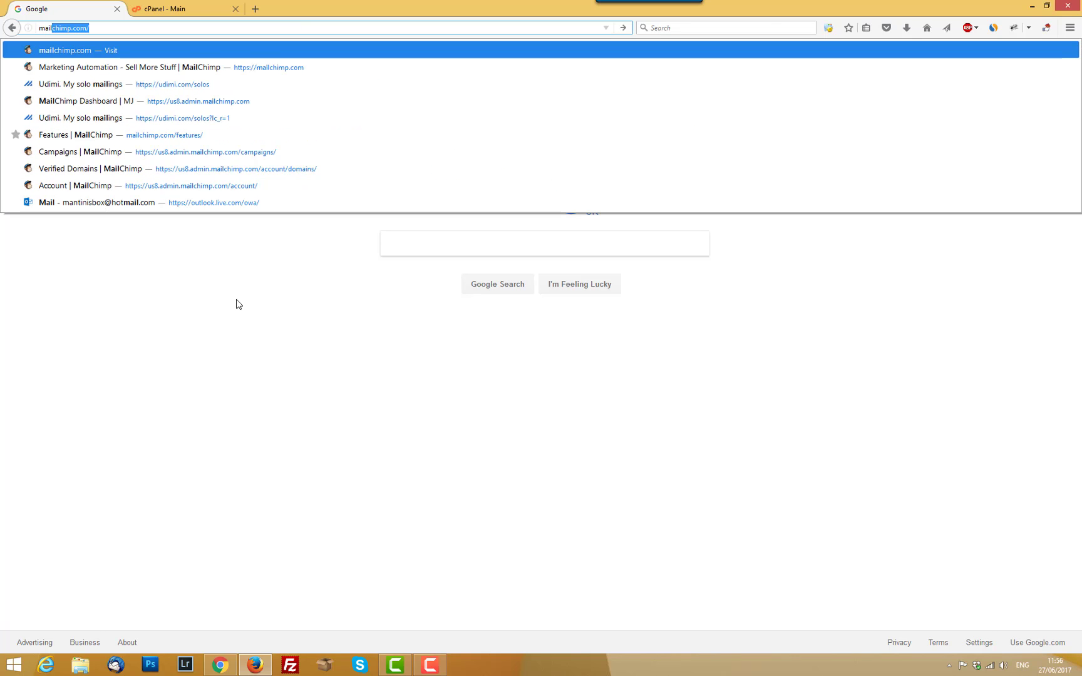
pyautogui.press('Return')
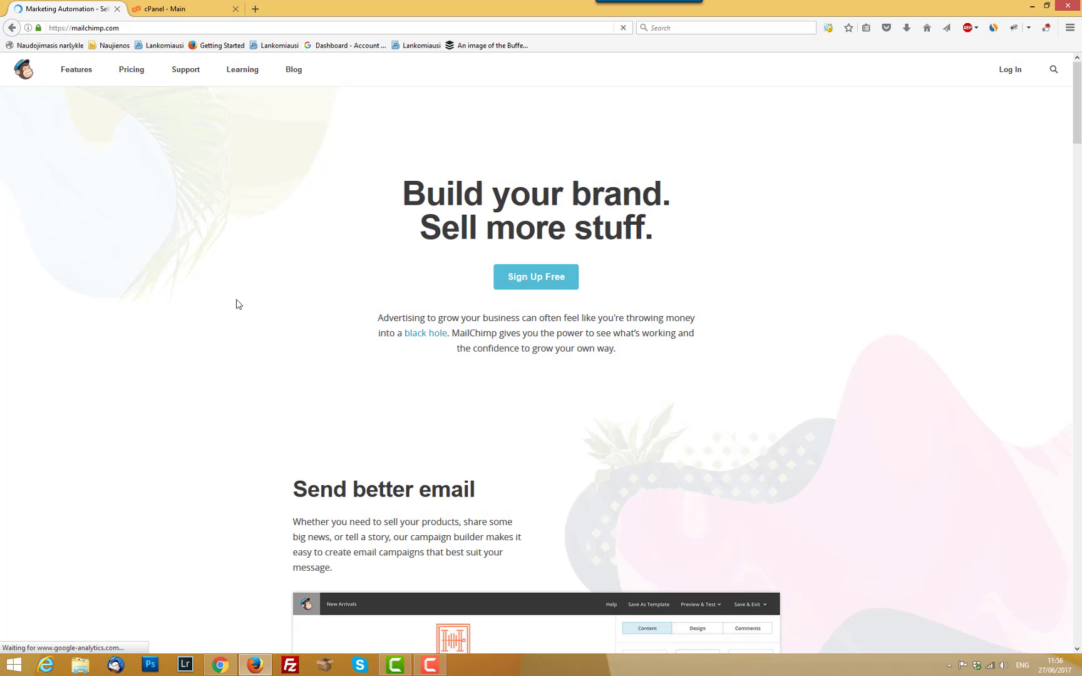
pyautogui.click(1004, 69)
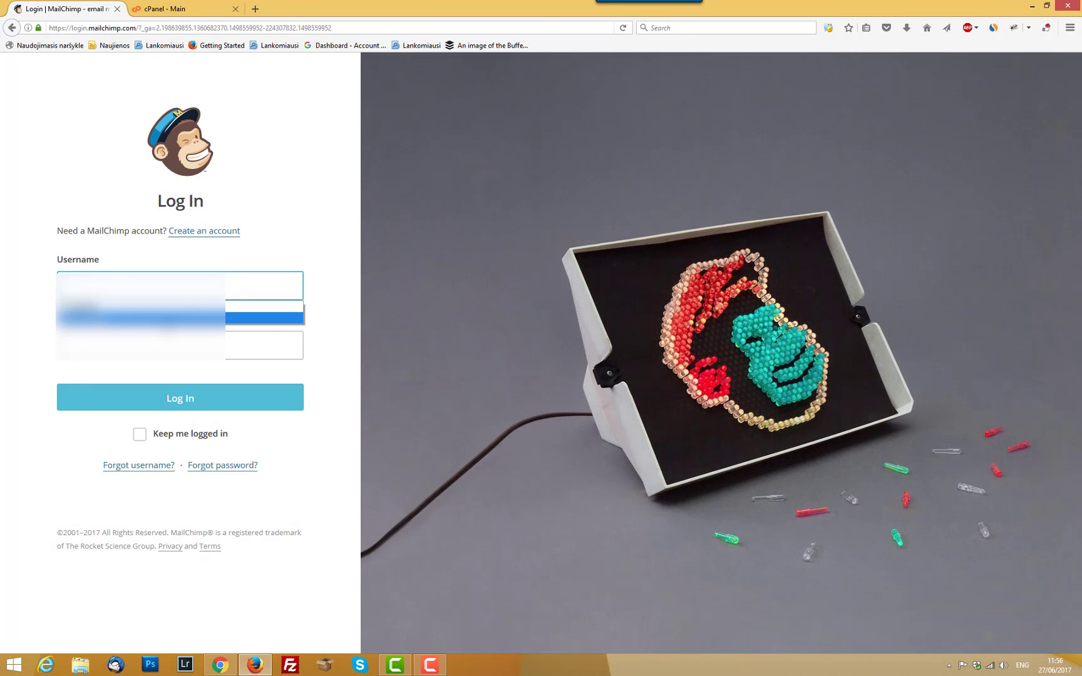
pyautogui.click(166, 317)
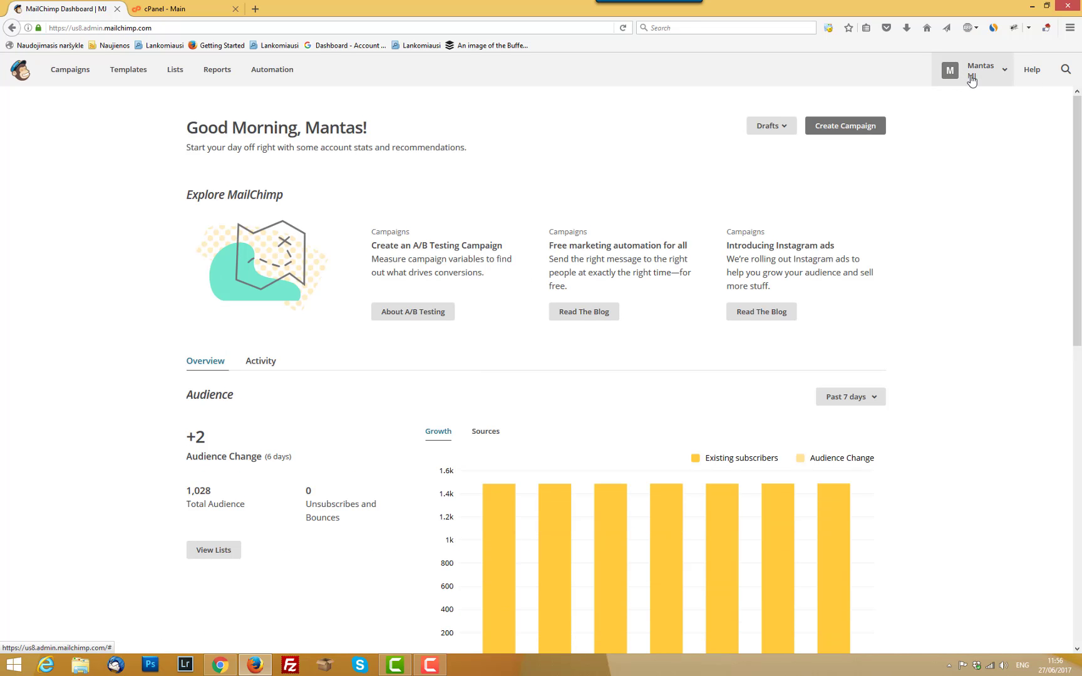
# - Go from the account menu to Account > Settings > Verified domains
pyautogui.click(971, 79)
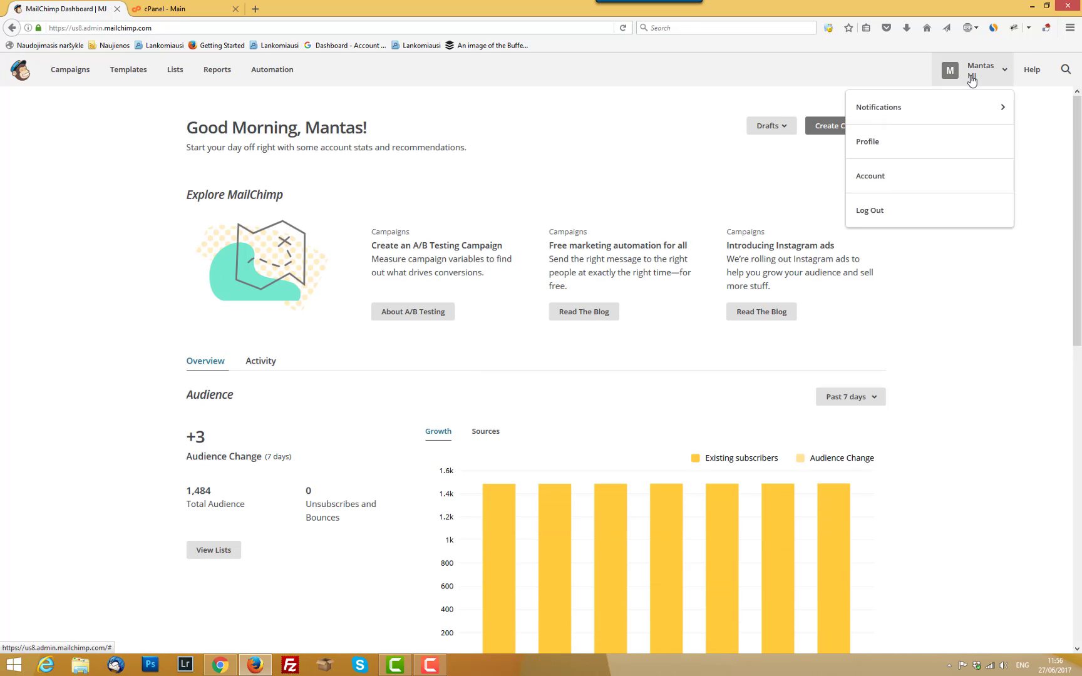
pyautogui.click(887, 176)
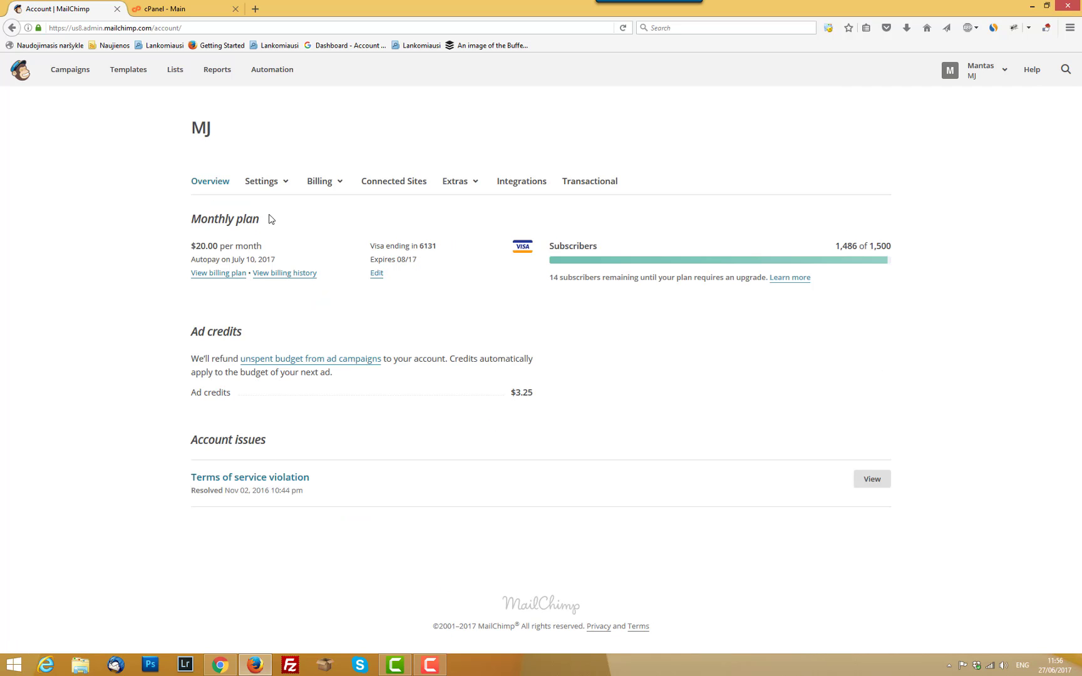
pyautogui.click(267, 184)
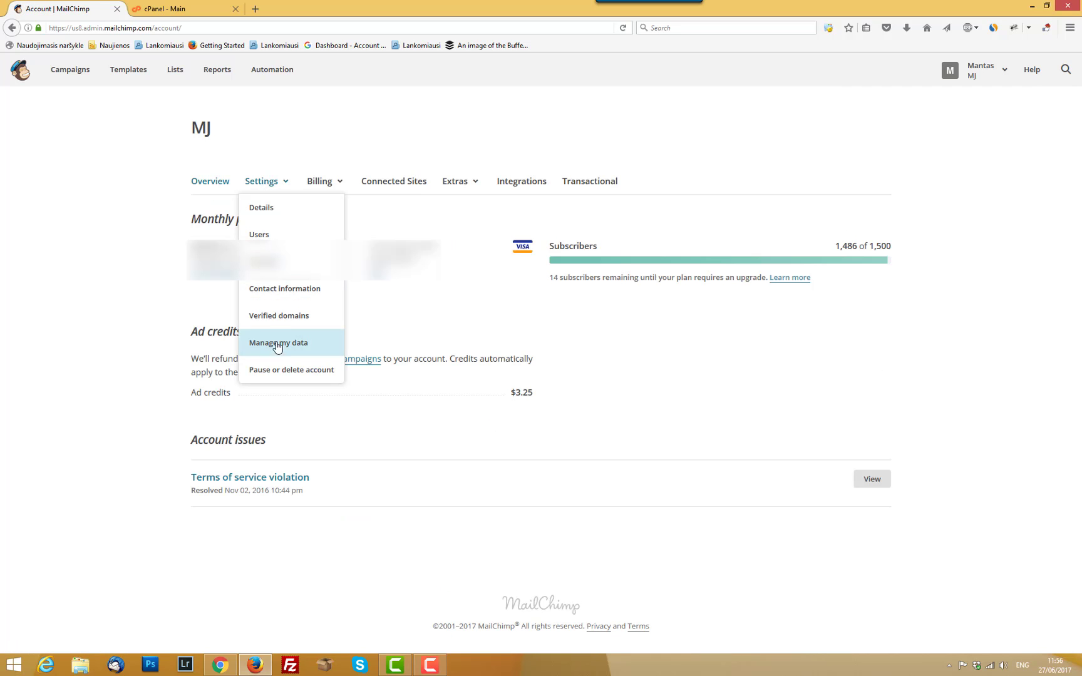
pyautogui.click(279, 318)
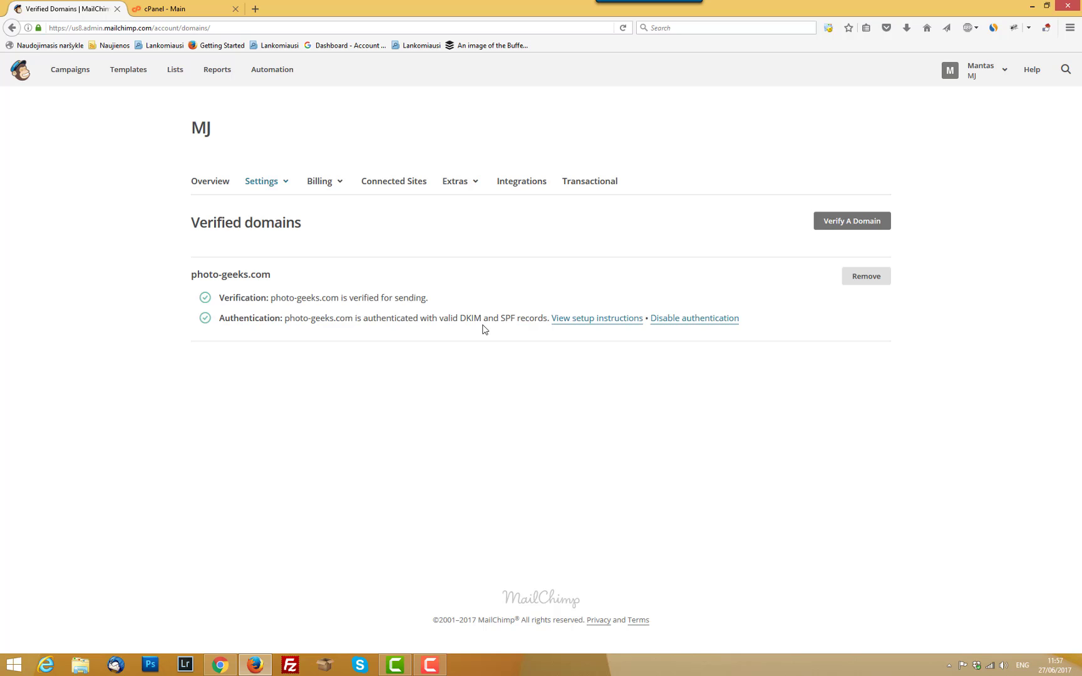
# - Show the DKIM CNAME and SPF TXT setup instructions for photo-geeks.com
pyautogui.click(593, 320)
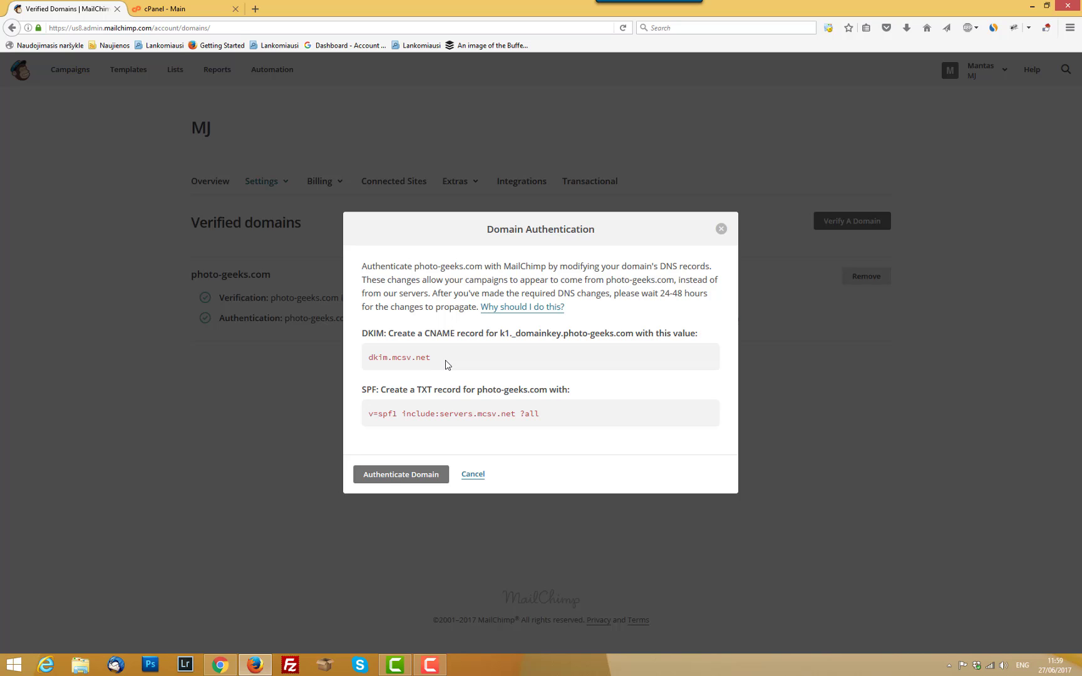
# - Switch to HostGator cPanel and open the Advanced Zone Editor under Domains
pyautogui.click(180, 5)
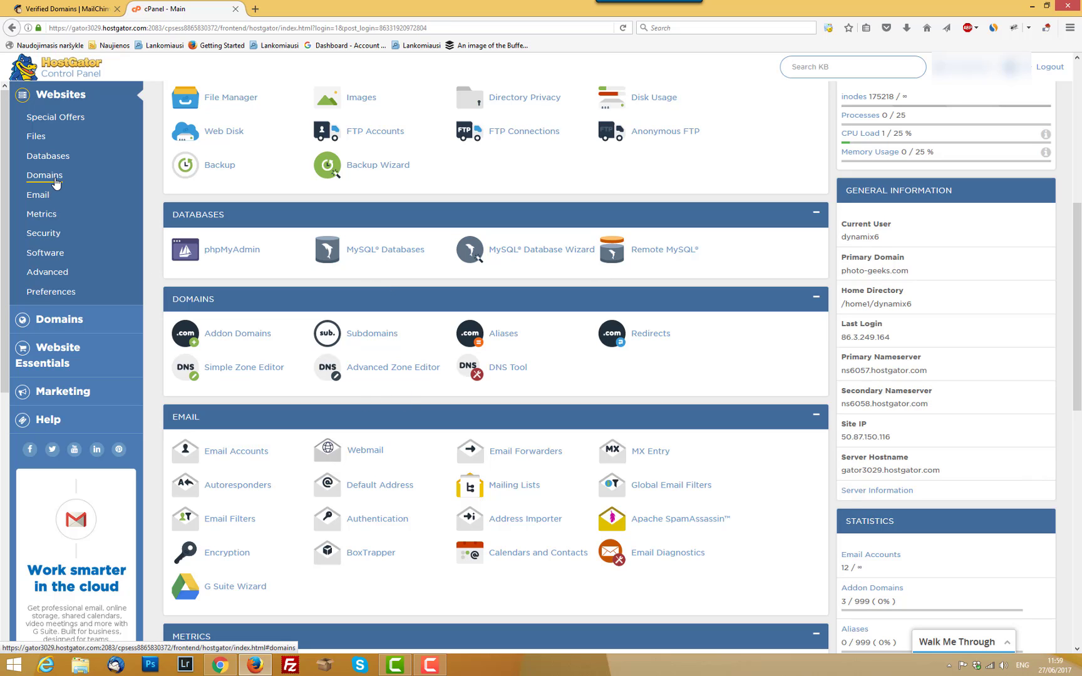
pyautogui.click(390, 374)
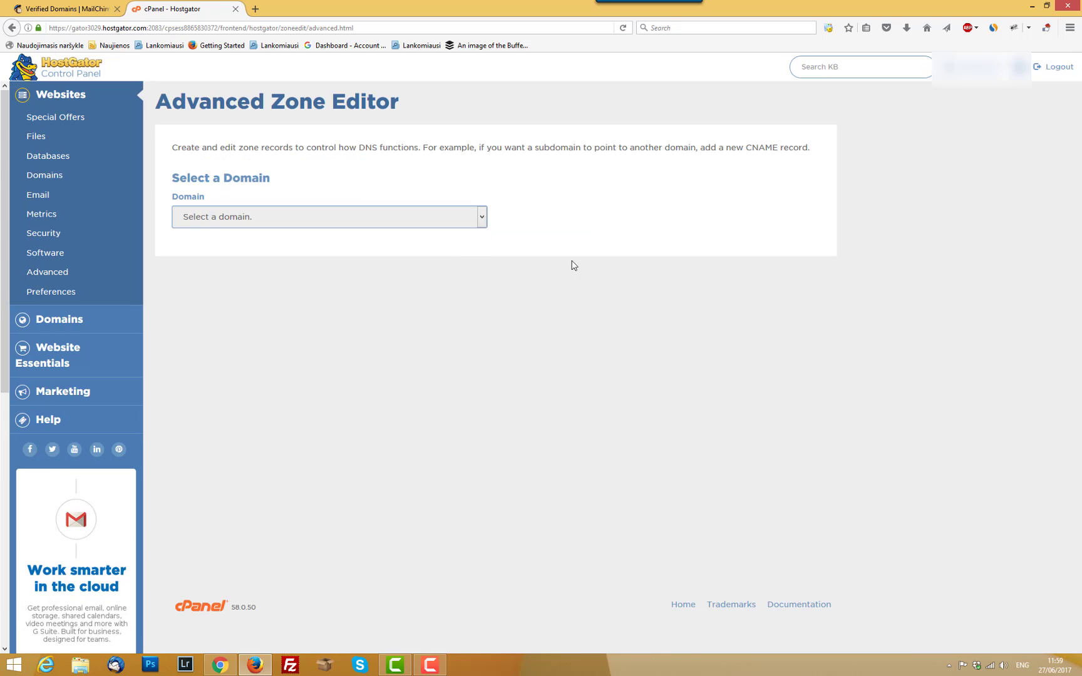
# - Load photo-geeks.com's zone in the editor and look over its existing records
pyautogui.click(483, 219)
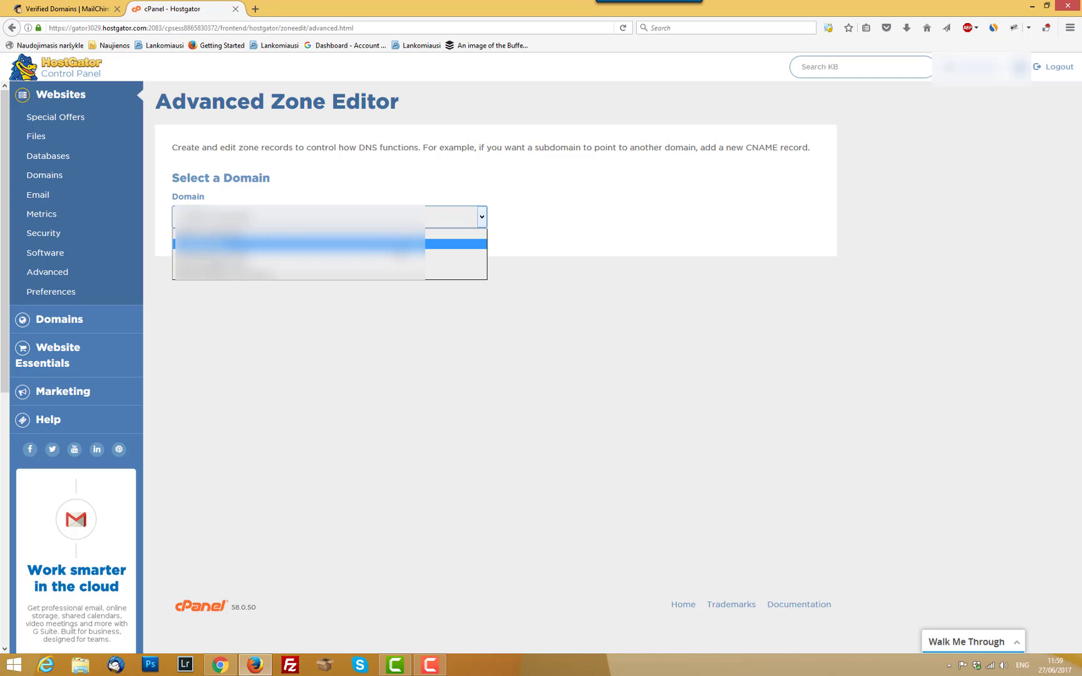
pyautogui.click(345, 267)
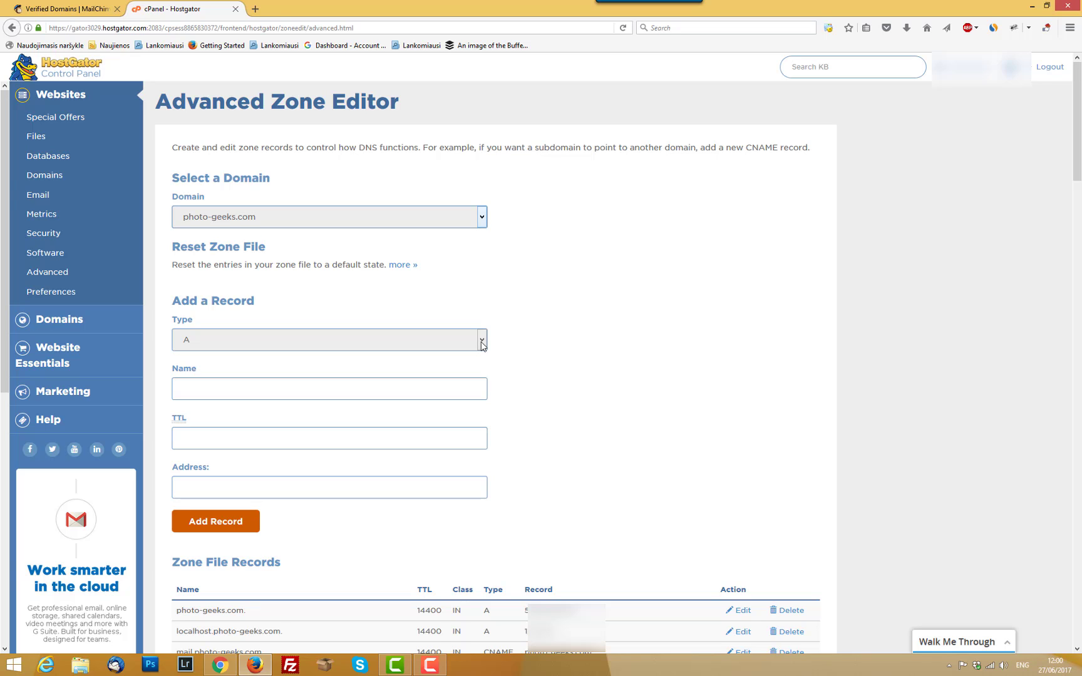
pyautogui.click(277, 387)
pyautogui.scroll(-3, 545, 434)
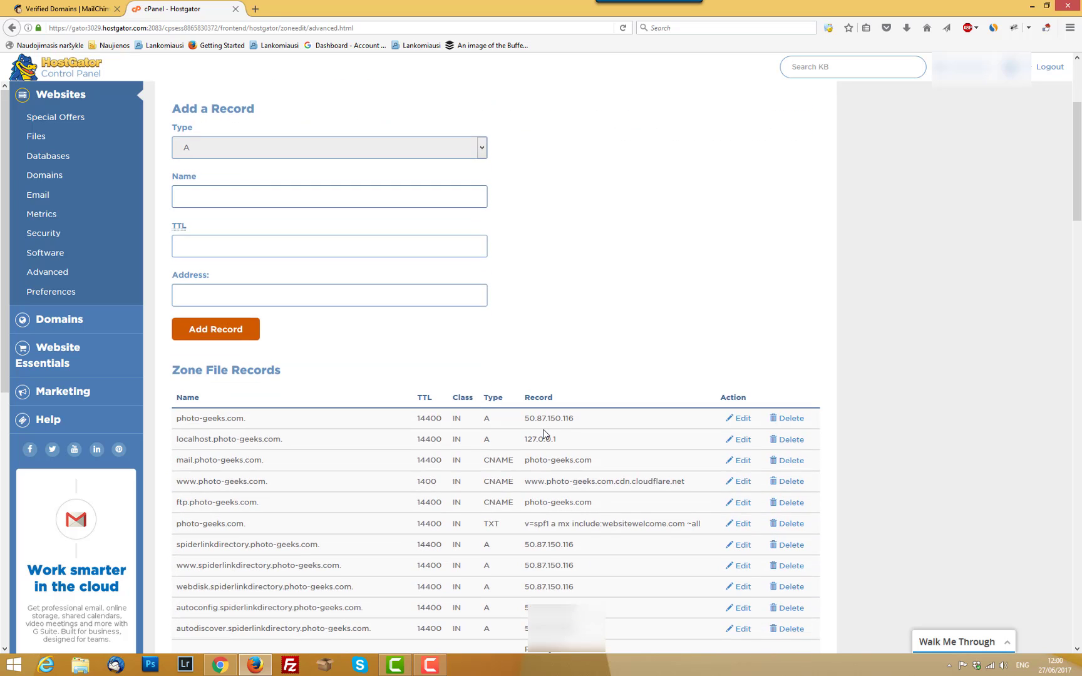
pyautogui.scroll(2, 544, 434)
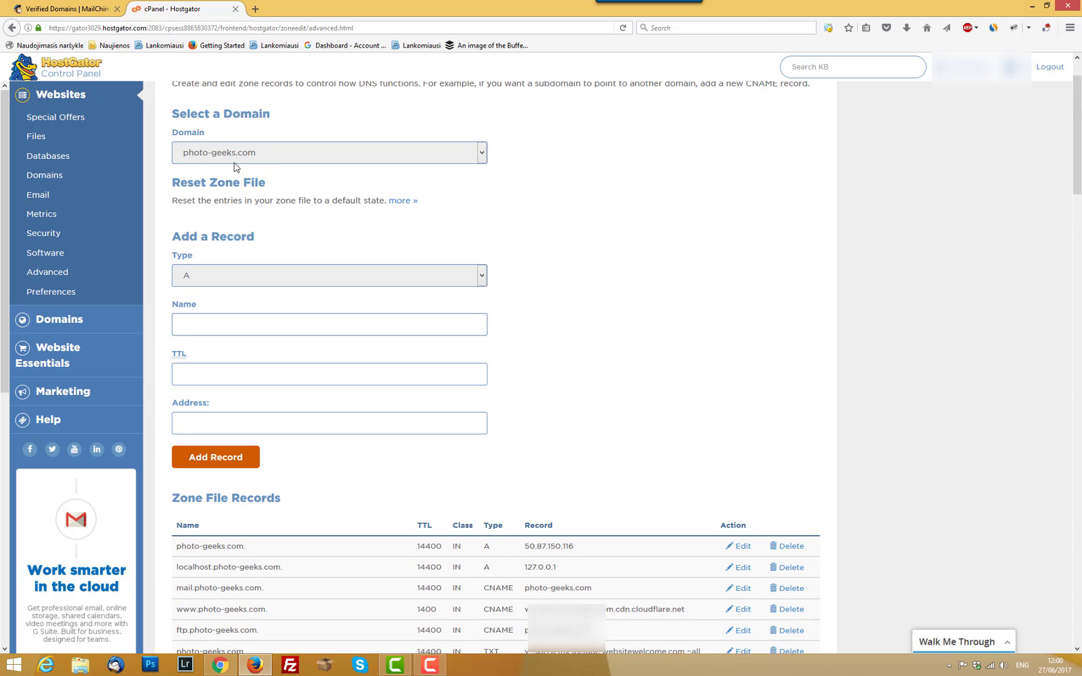
pyautogui.scroll(-4, 536, 386)
pyautogui.scroll(3, 536, 387)
pyautogui.click(68, 8)
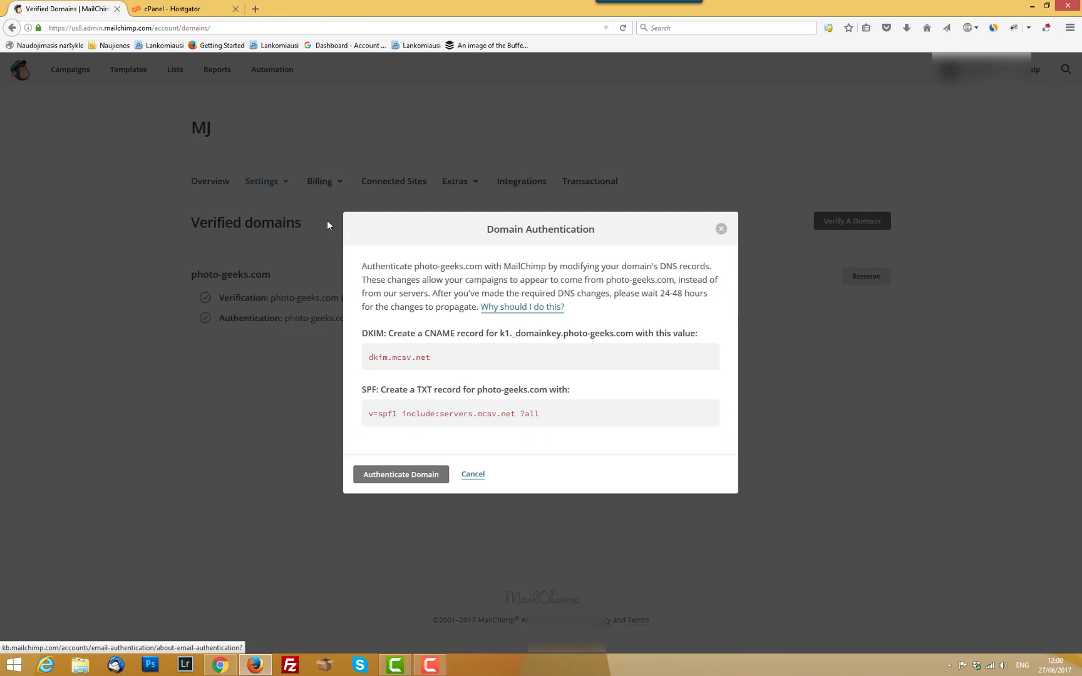
pyautogui.tripleClick(428, 355)
pyautogui.click(410, 355)
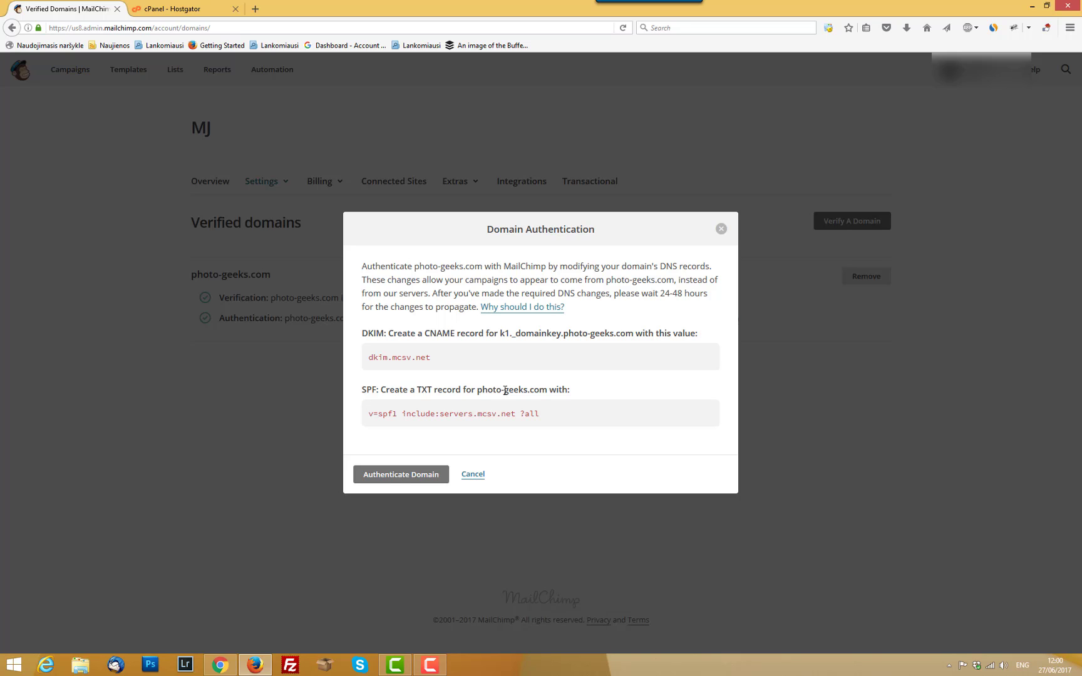
# - Return to photo-geeks.com's add-record form, leaving type A, with the Name field focused
pyautogui.click(177, 9)
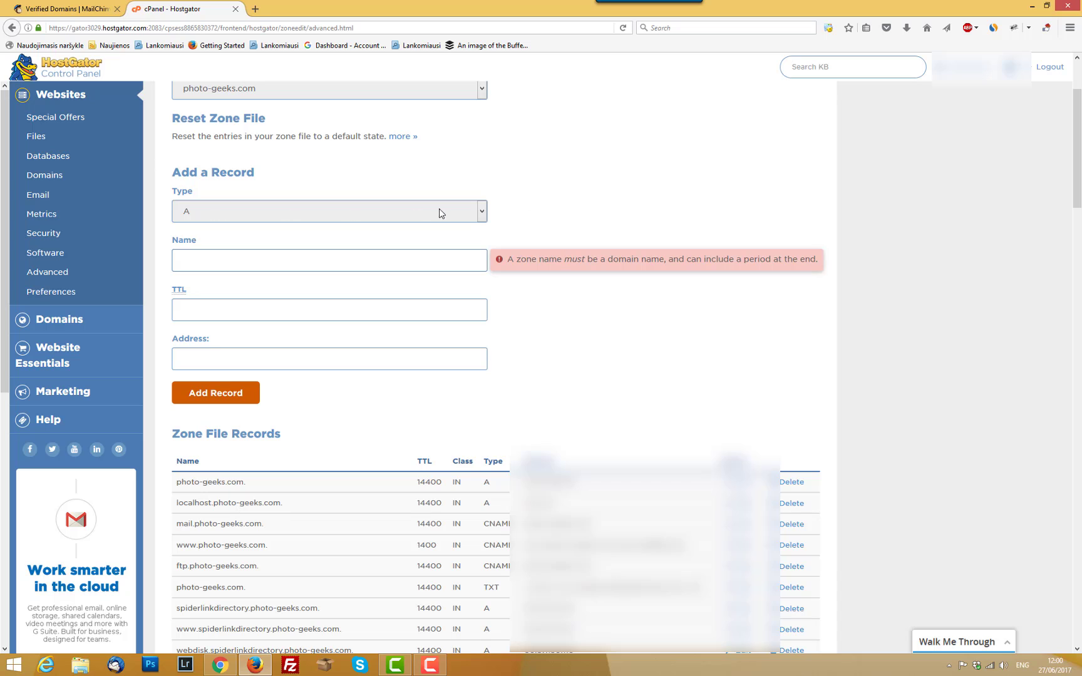
pyautogui.click(482, 212)
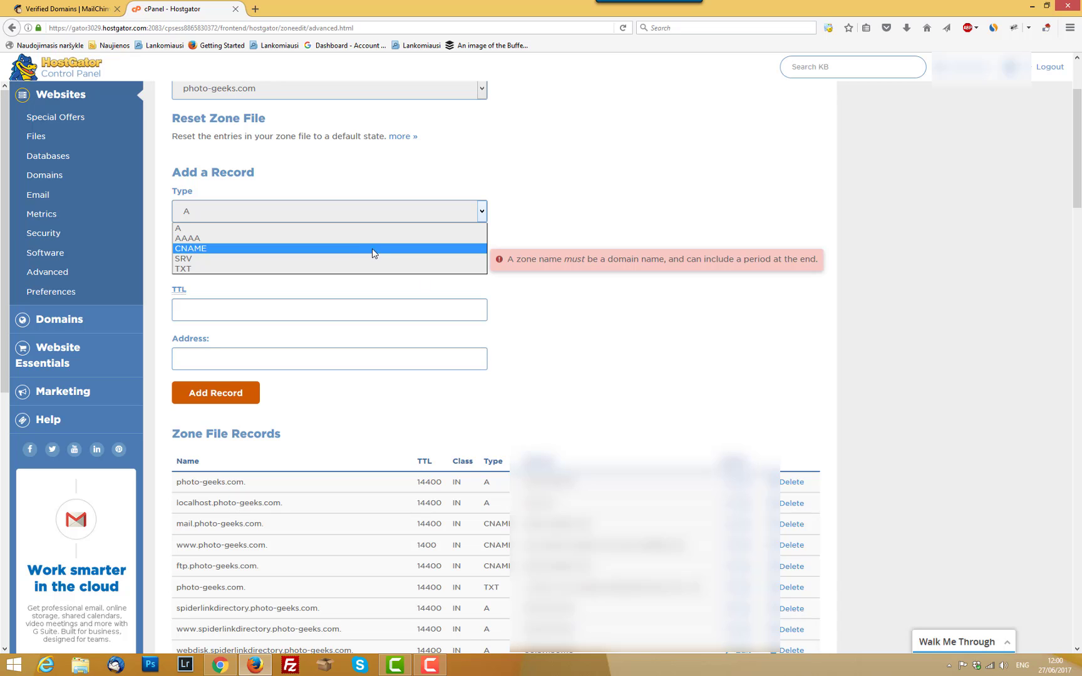
pyautogui.click(588, 359)
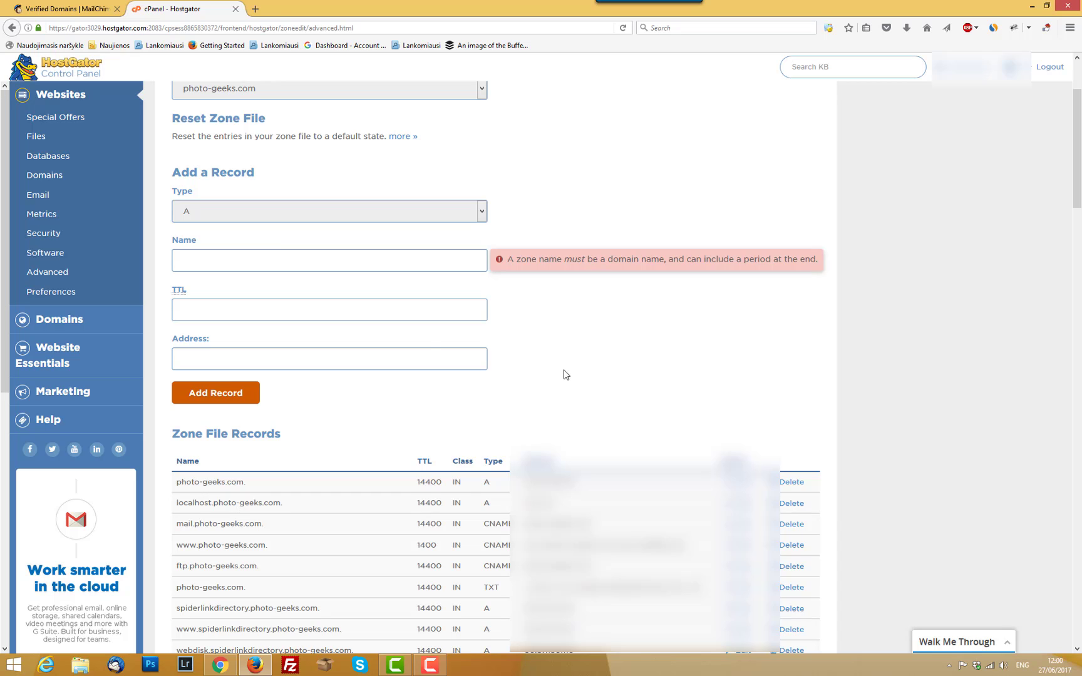
pyautogui.click(272, 263)
# - Check the bottom of Zone File Records, selecting the new SPF TXT value
pyautogui.scroll(-15, 558, 376)
pyautogui.scroll(-10, 562, 373)
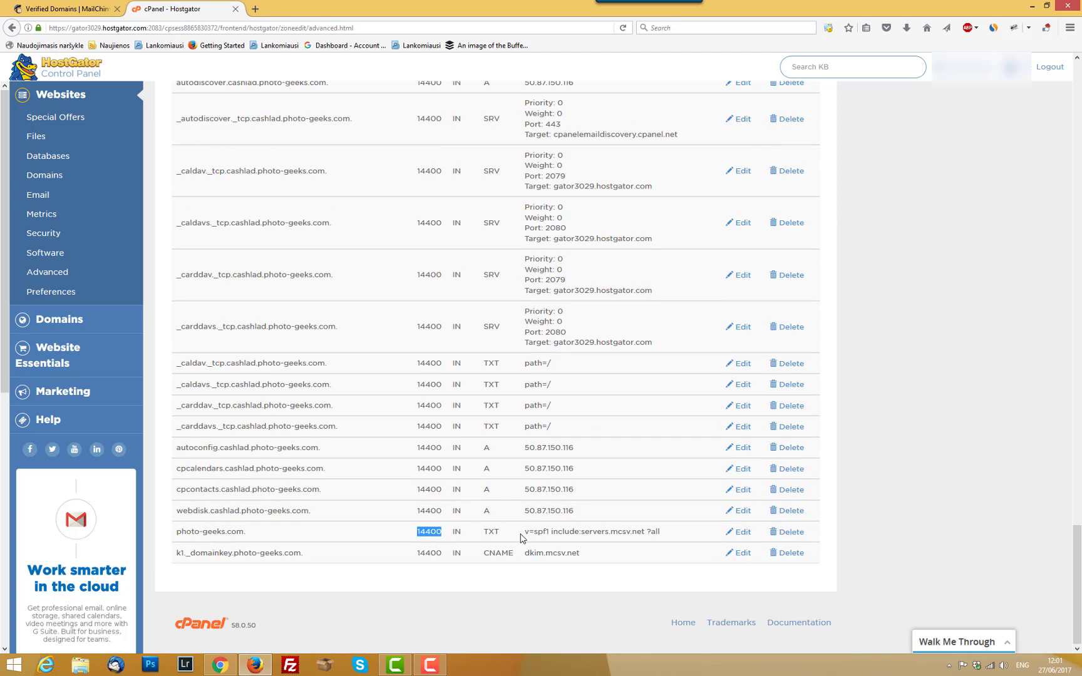
pyautogui.moveTo(524, 532); pyautogui.dragTo(660, 532)
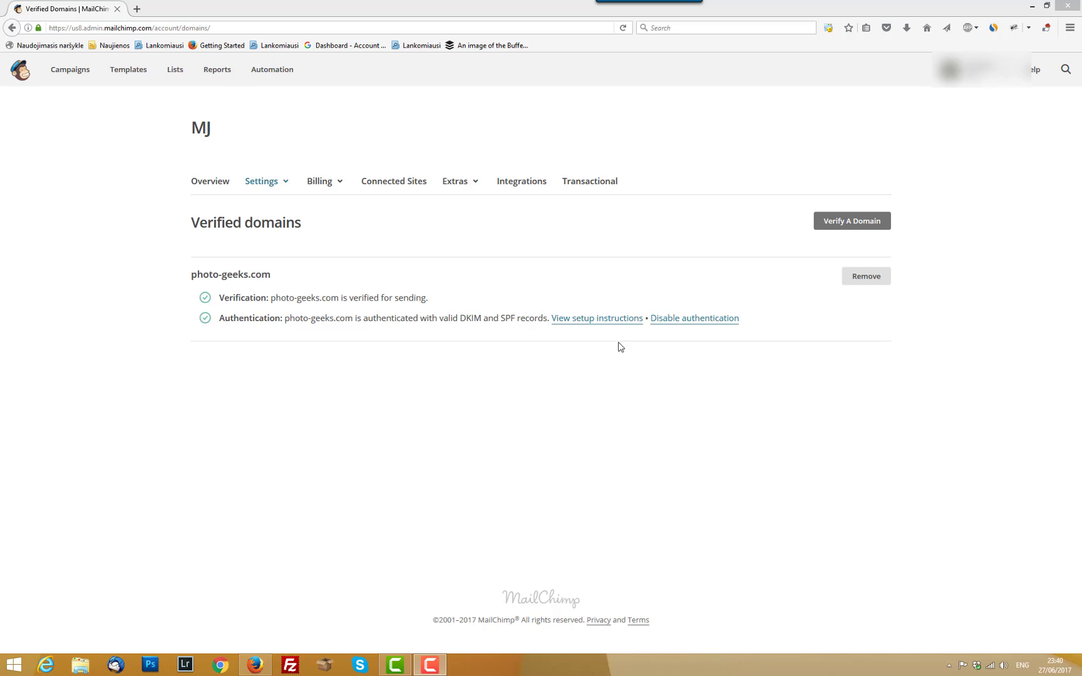
# - Run Authenticate Domain for photo-geeks.com and confirm the authenticated DKIM and SPF status
pyautogui.click(583, 324)
pyautogui.click(584, 326)
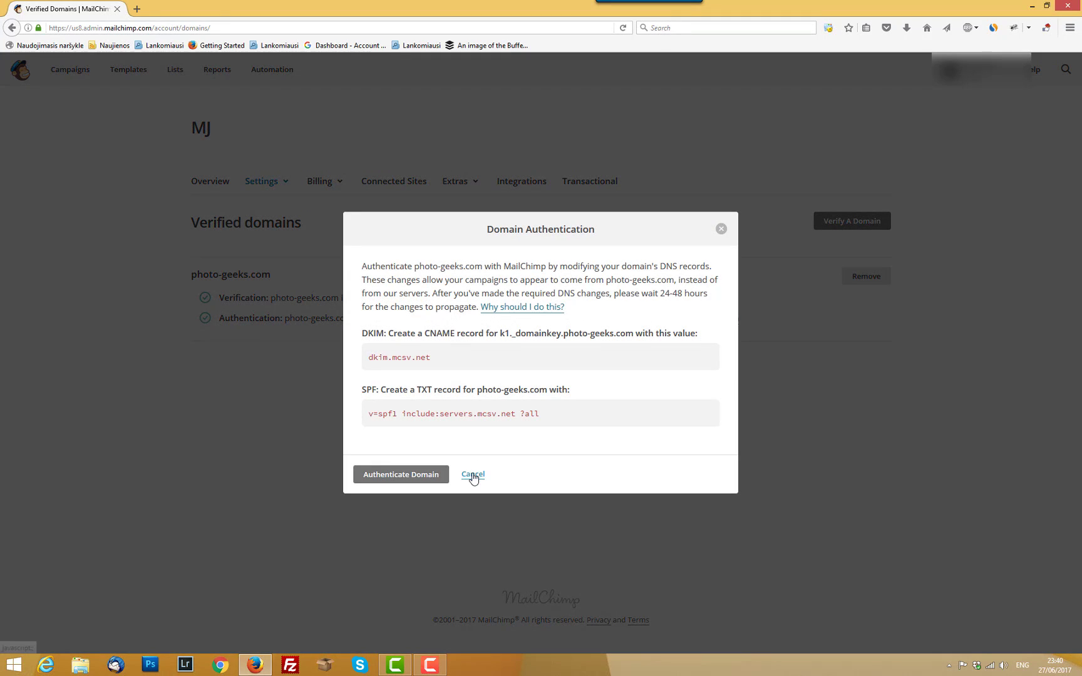
pyautogui.click(404, 477)
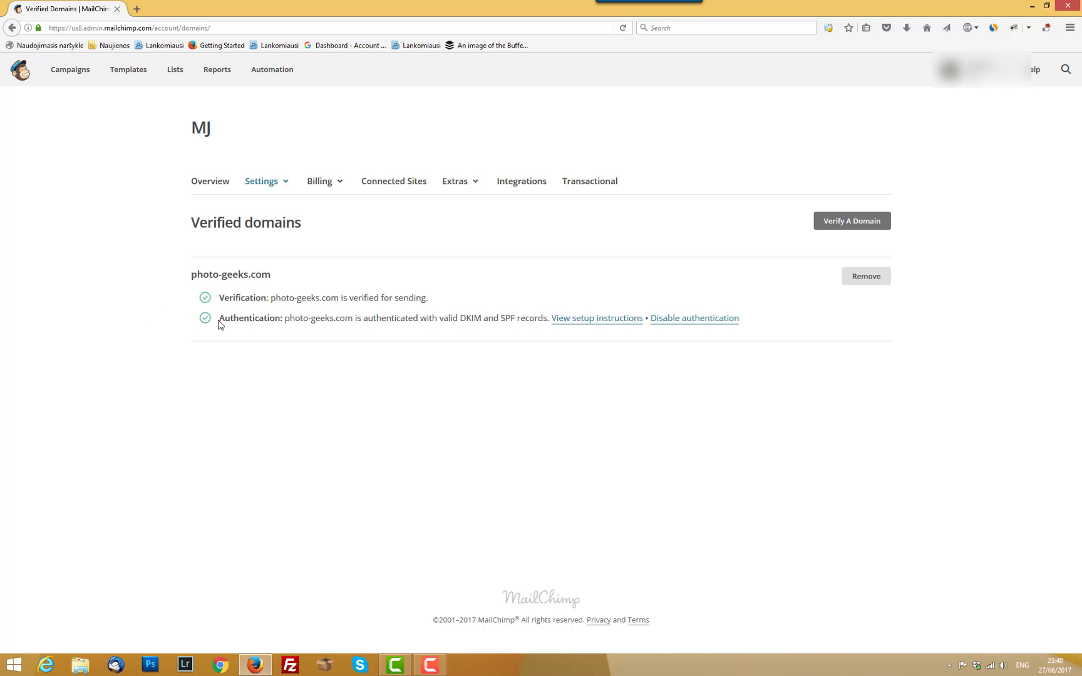
pyautogui.moveTo(219, 320); pyautogui.dragTo(515, 318)
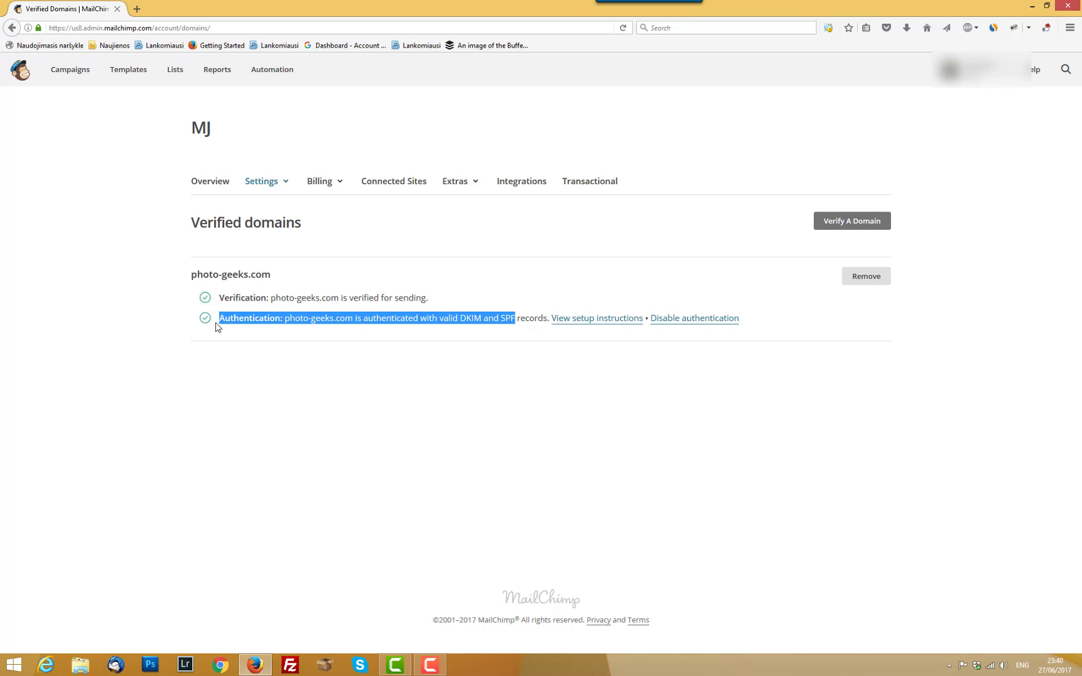